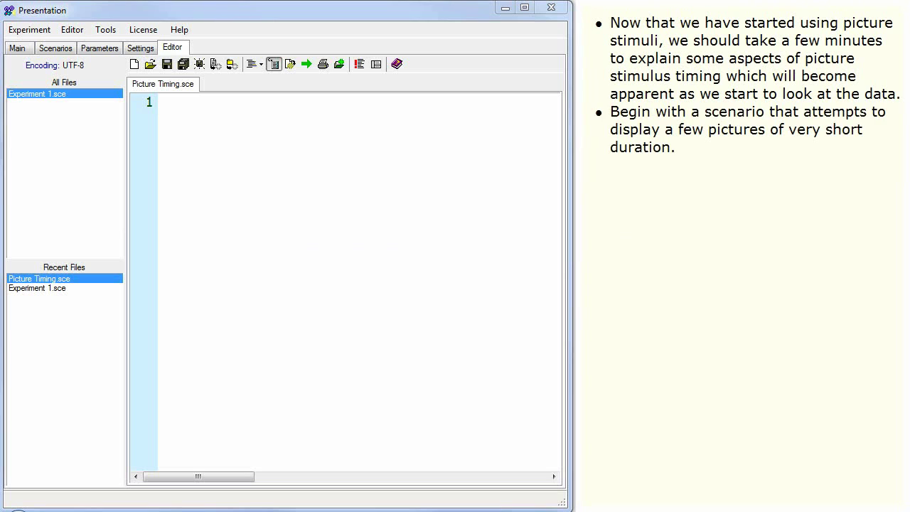
# Paste the scenario: trial1 with four coloured pictures coded 1–4 at 0–3 ms, presented via PCL
pyautogui.click(449, 246)
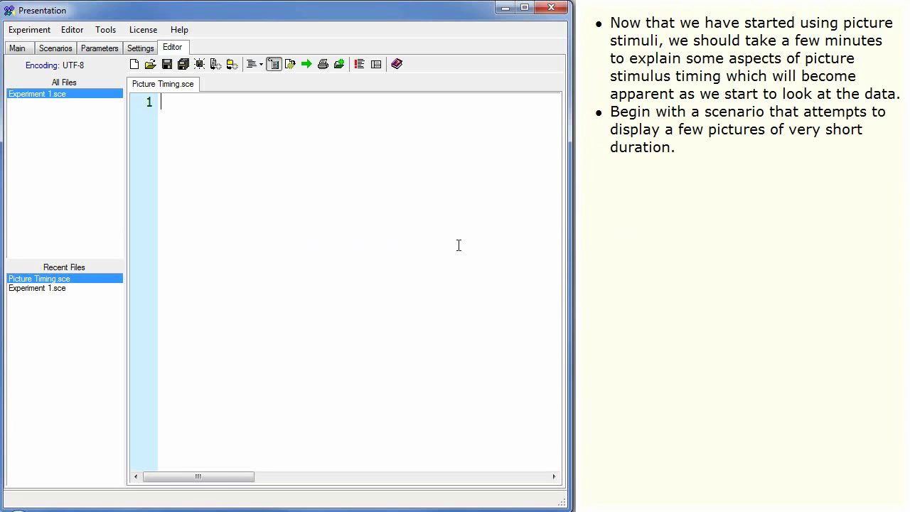
pyautogui.write('begin;  trial { \tpicture { background_color = 255,0,0; }; \tcode = "1"; \ttime = 0;  \tpicture { background_color = 0,255,0; }; \tcode = "2"; \ttime = 1;  \tpicture { background_color = 0,0,255; }; \tcode = "3"; \ttime = 2;  \tpicture { background_color = 255,255,0; }; \tcode = "4"; \ttime = 3; } trial1;  begin_pcl;  trial1.present();')
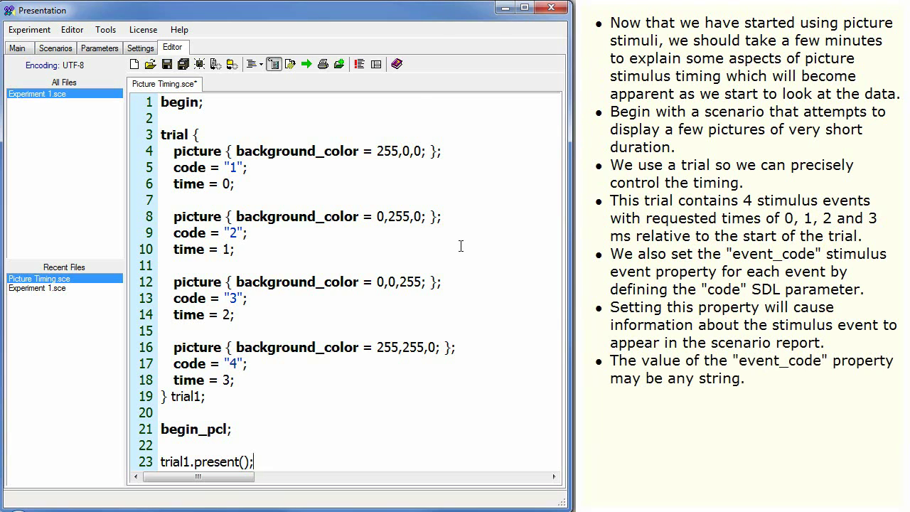
# Choose 'Always show report' in the General settings and return to the scenario editor
pyautogui.click(142, 48)
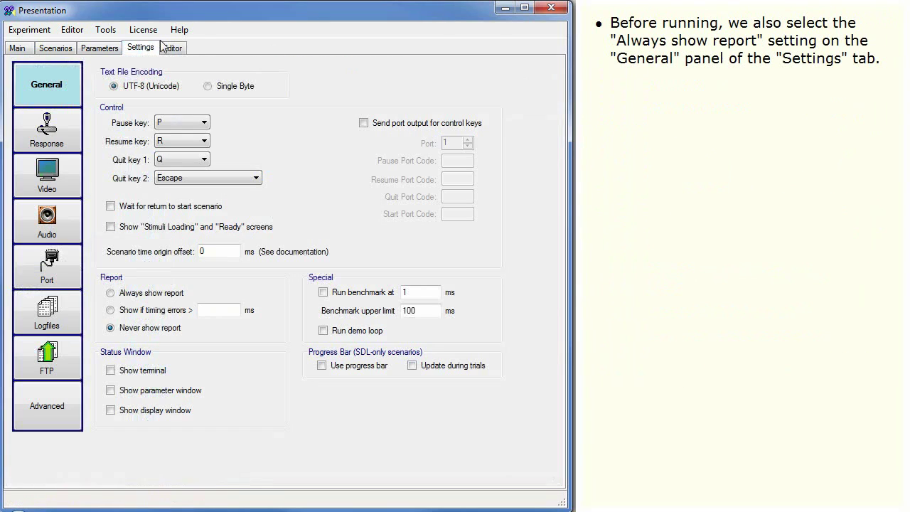
pyautogui.click(110, 293)
pyautogui.click(173, 47)
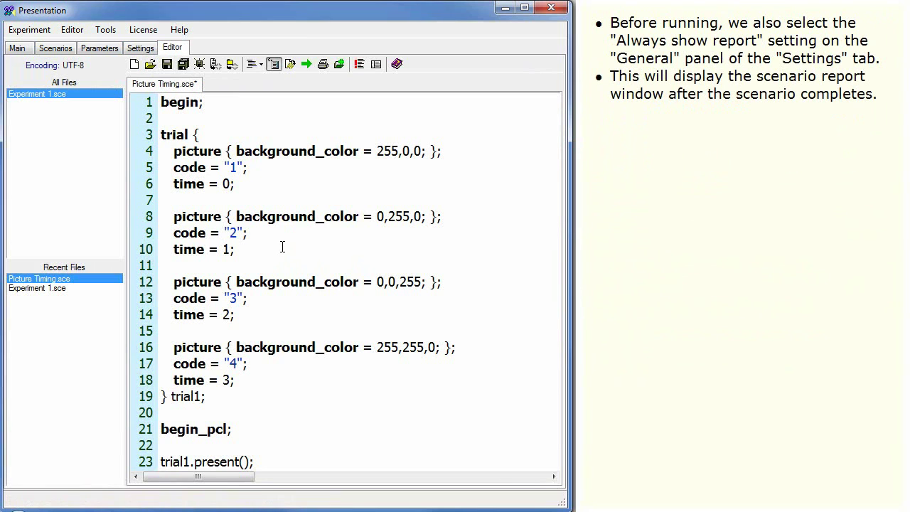
# Run the scenario with F5 to produce the Analysis report of the four Picture events
pyautogui.press('F5')
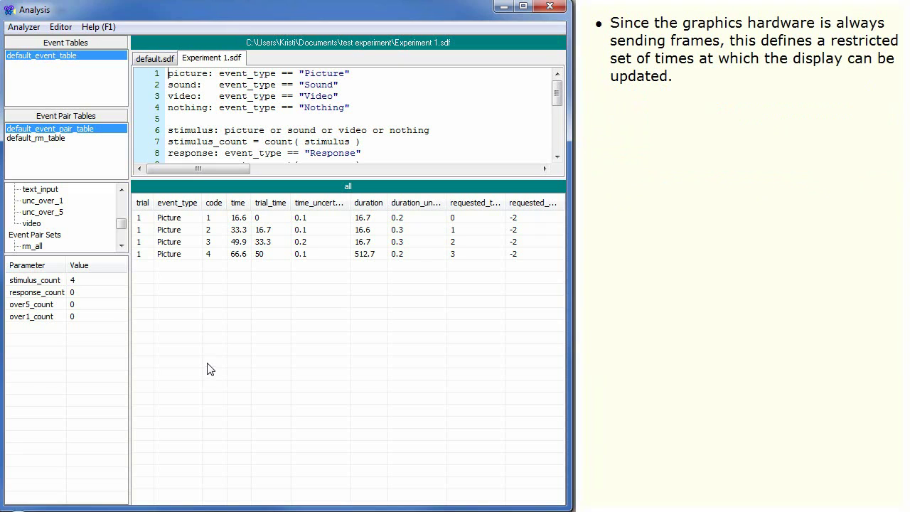
# Hide the report, retime pictures two to four to 40, 80 and 120 ms, and run it
pyautogui.click(504, 7)
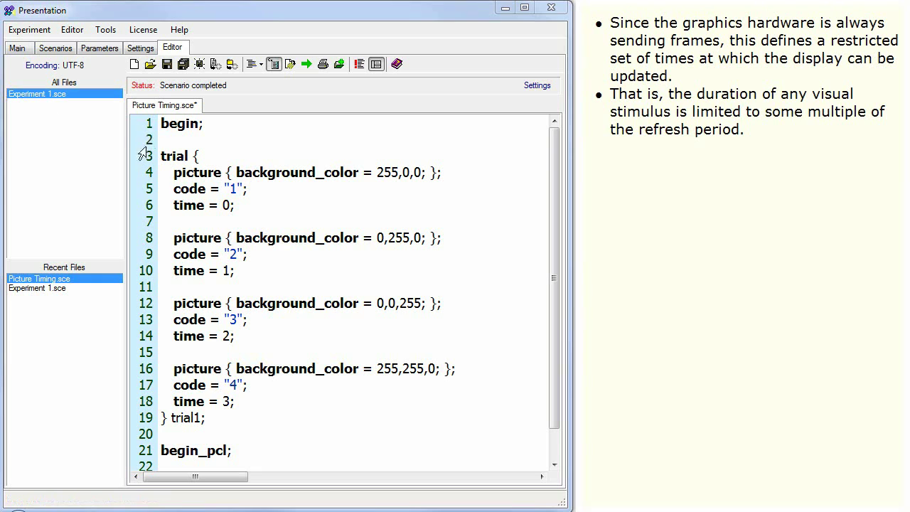
pyautogui.click(229, 271)
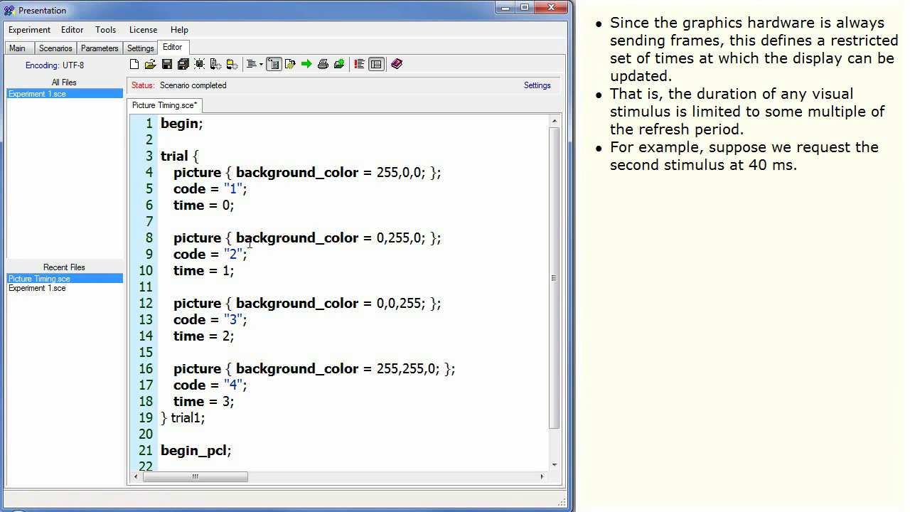
pyautogui.press('BackSpace')
pyautogui.write('40')
pyautogui.click(229, 337)
pyautogui.press('BackSpace')
pyautogui.write('80')
pyautogui.click(229, 400)
pyautogui.press('BackSpace')
pyautogui.write('120')
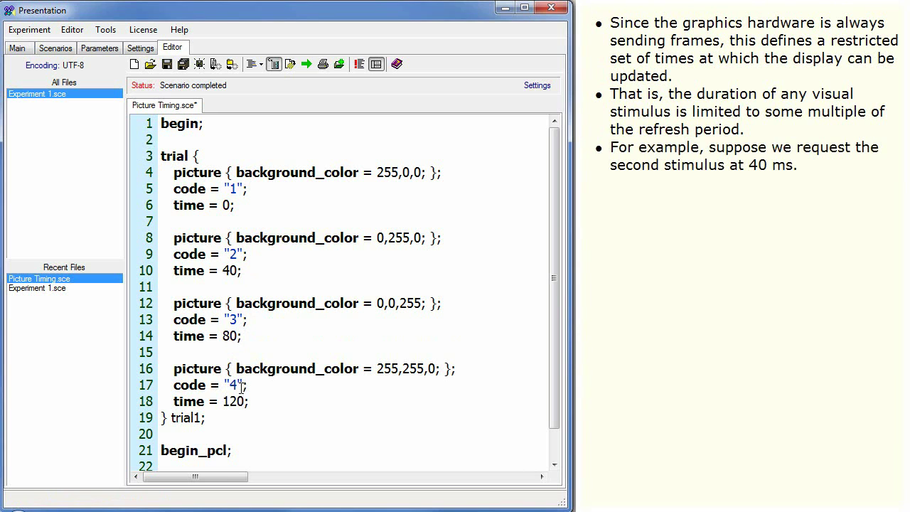
pyautogui.press('F7')
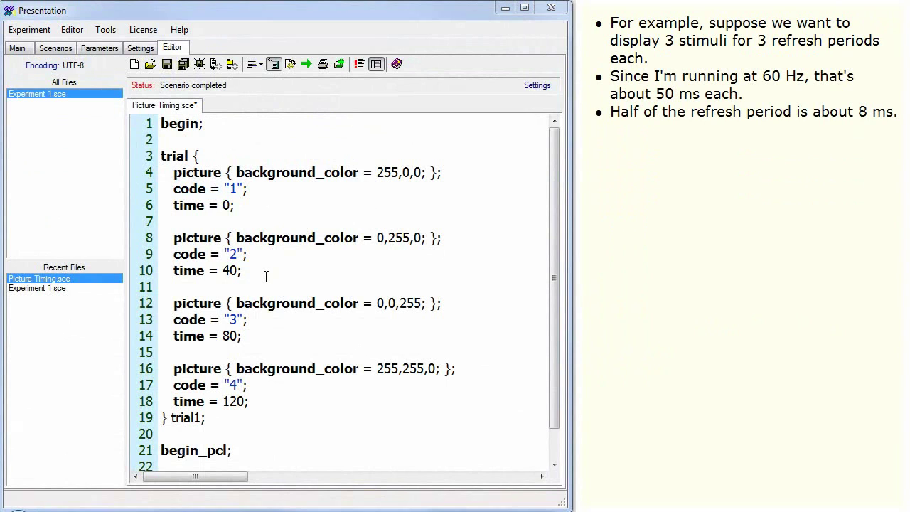
# Change the times on lines 10, 14 and 18 to 42, 92 and 142
pyautogui.click(237, 272)
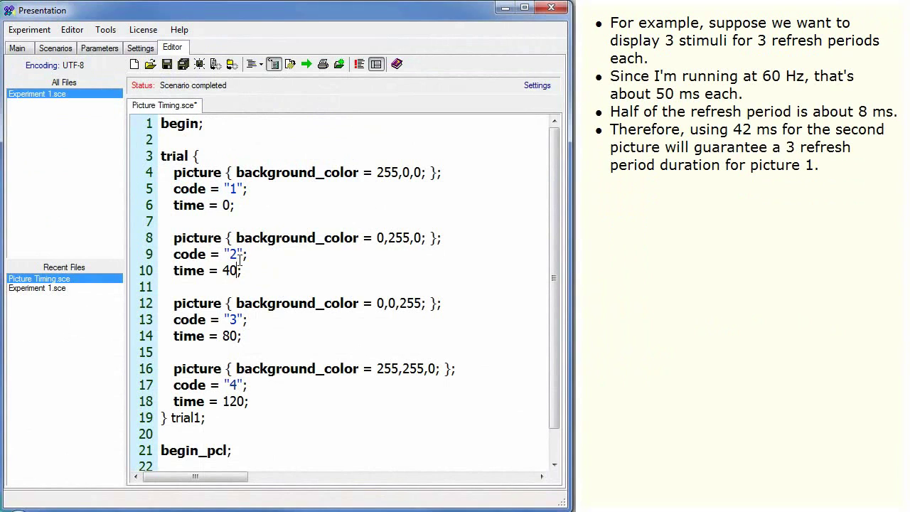
pyautogui.press('BackSpace')
pyautogui.write('2')
pyautogui.click(238, 336)
pyautogui.press('BackSpace')
pyautogui.press('BackSpace')
pyautogui.write('92')
pyautogui.click(242, 403)
pyautogui.press('BackSpace')
pyautogui.press('BackSpace')
pyautogui.write('42')
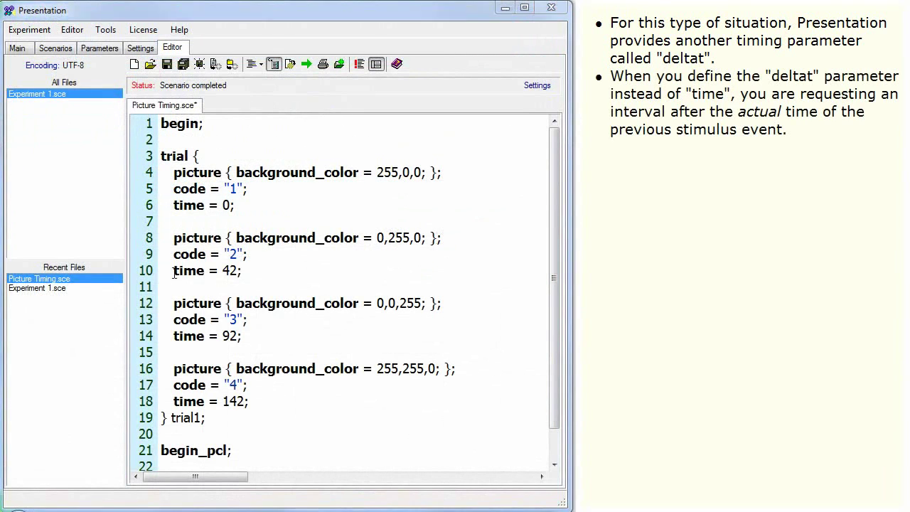
# Replace the time statements on lines 10, 14 and 18 with 'deltat = 42;'
pyautogui.moveTo(173, 270); pyautogui.dragTo(239, 271)
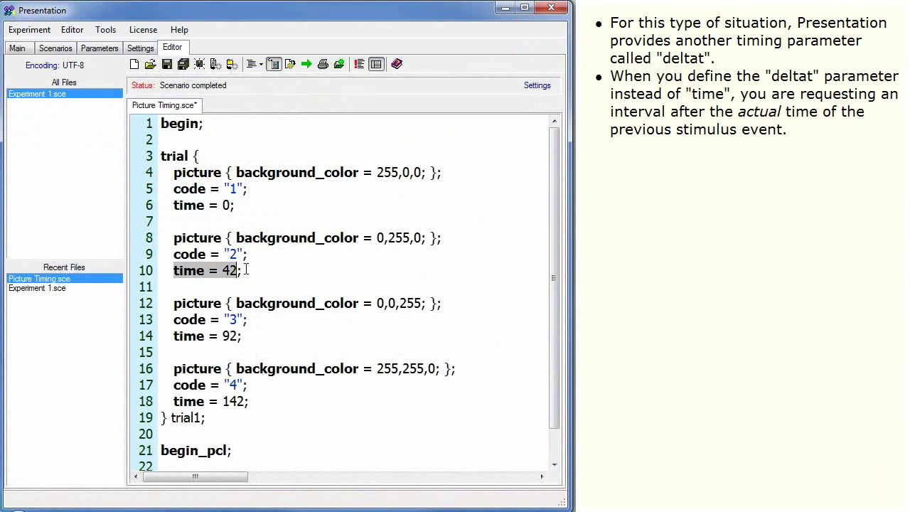
pyautogui.write('deltat ')
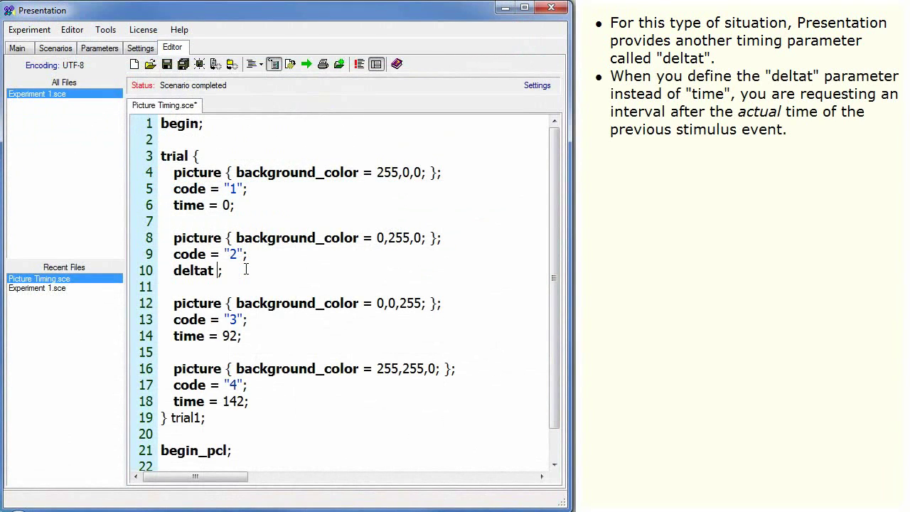
pyautogui.write('= 42')
pyautogui.moveTo(173, 270); pyautogui.dragTo(279, 280)
pyautogui.hotkey('ctrl', 'c')
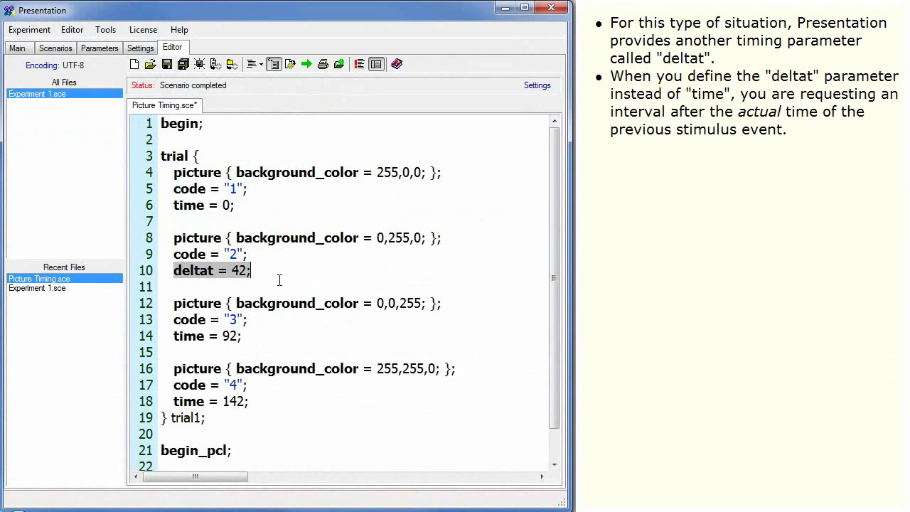
pyautogui.moveTo(248, 337); pyautogui.dragTo(176, 341)
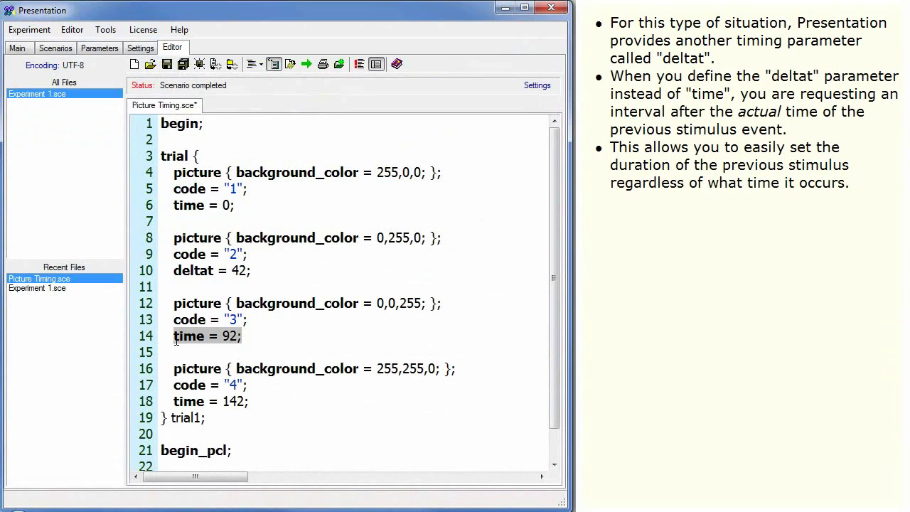
pyautogui.hotkey('ctrl', 'v')
pyautogui.moveTo(251, 402); pyautogui.dragTo(172, 402)
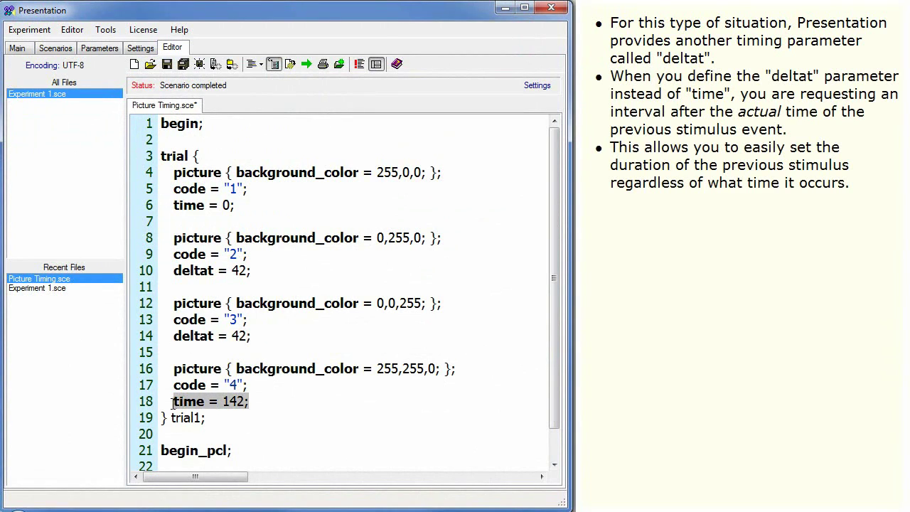
pyautogui.hotkey('ctrl', 'v')
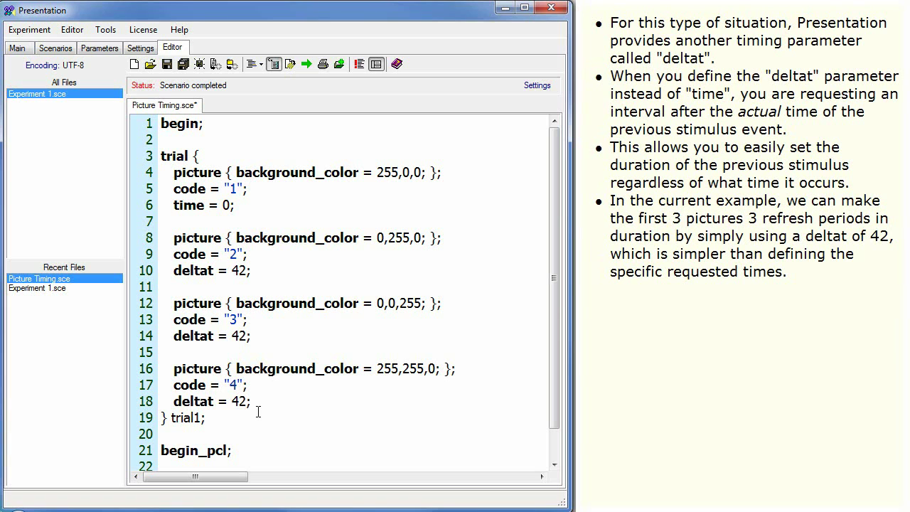
# Run the revised deltat = 42 scenario with F5
pyautogui.press('F5')
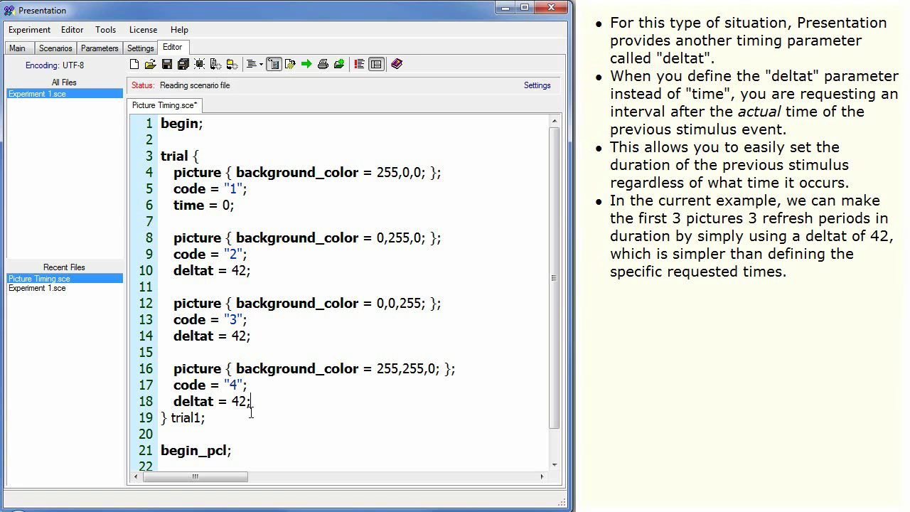